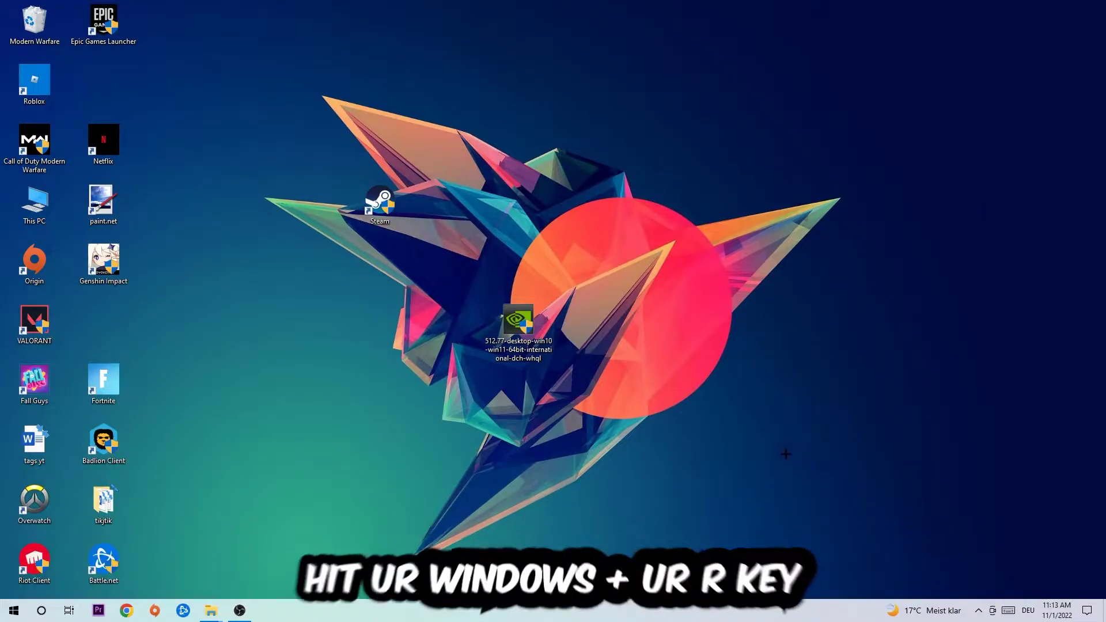
# Launch Command Prompt by running 'cmd' from the Win+R Run dialog
pyautogui.press('super+r')
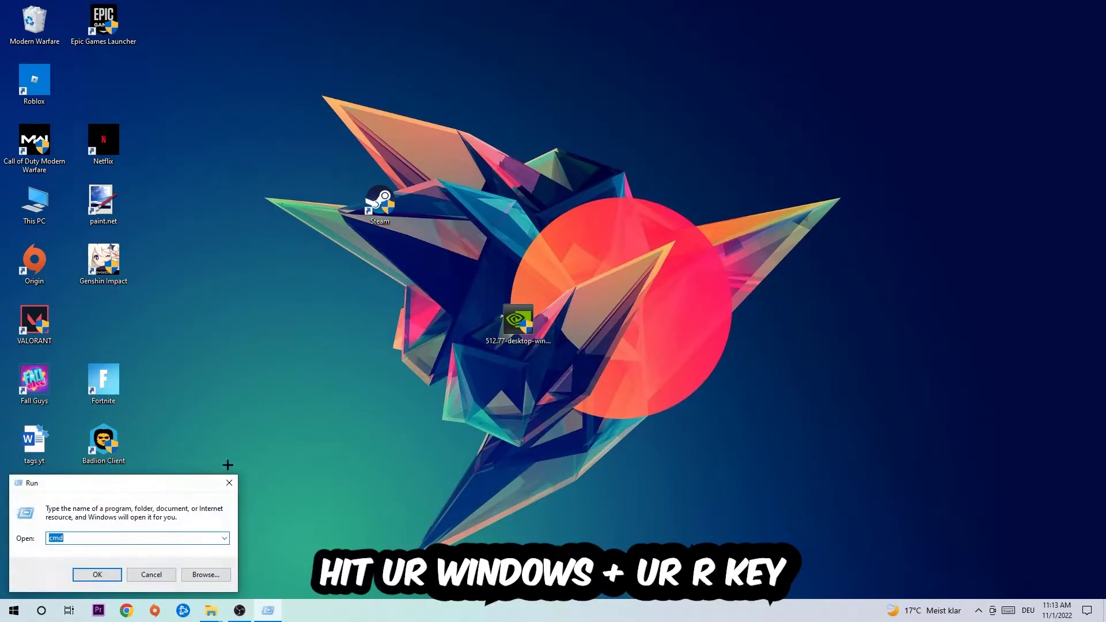
pyautogui.moveTo(174, 479); pyautogui.dragTo(399, 370)
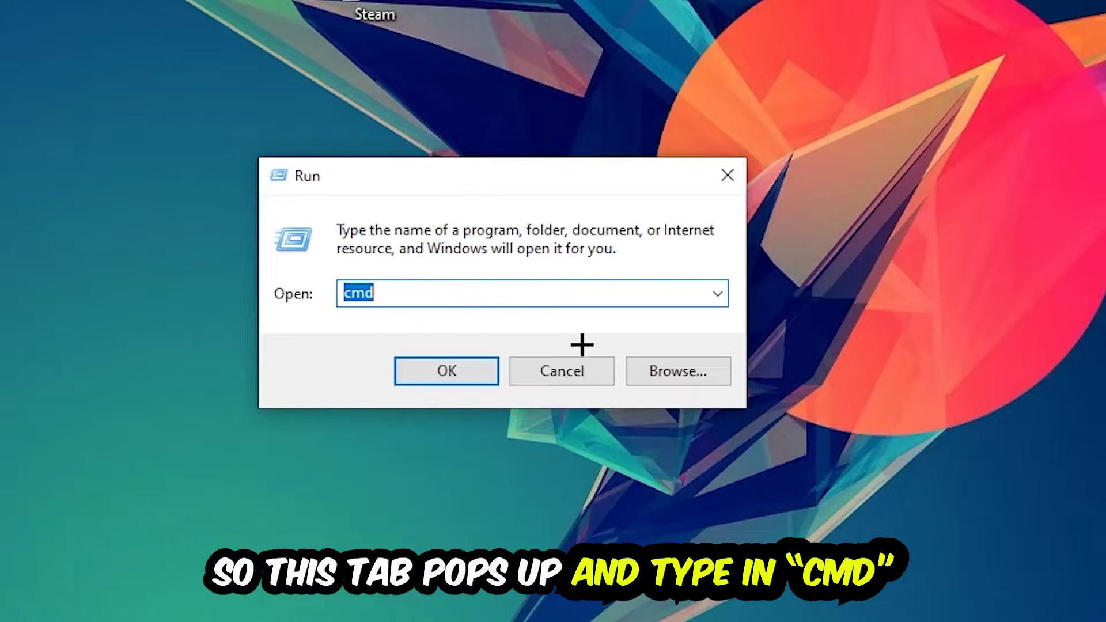
pyautogui.click(486, 367)
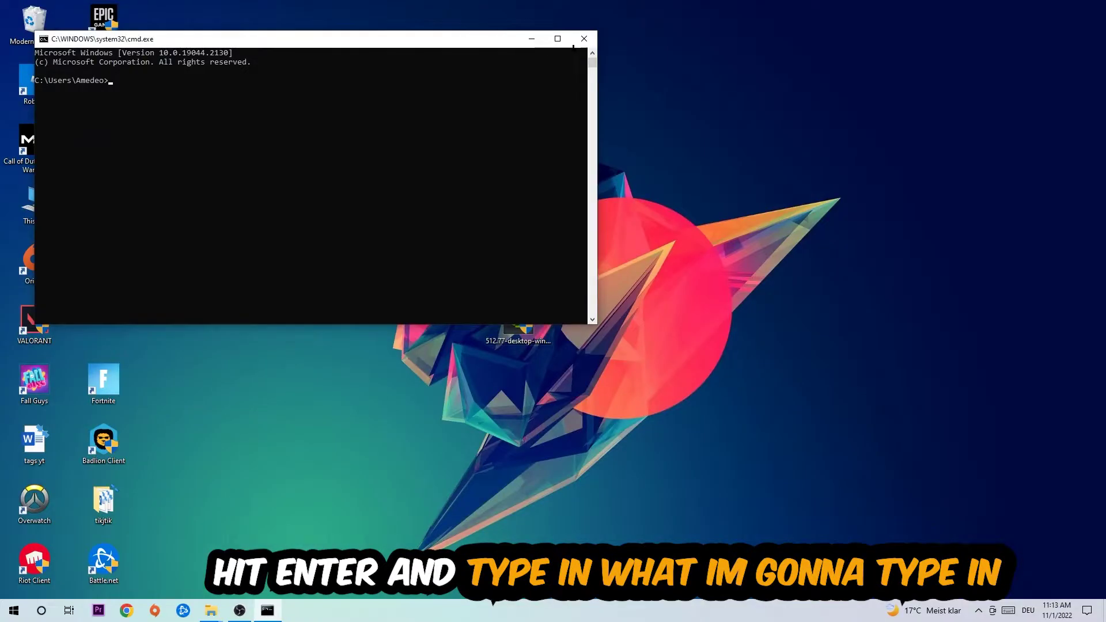
# Run 'ipconfig /flushdns' in the maximized Command Prompt to flush the DNS resolver cache
pyautogui.click(558, 39)
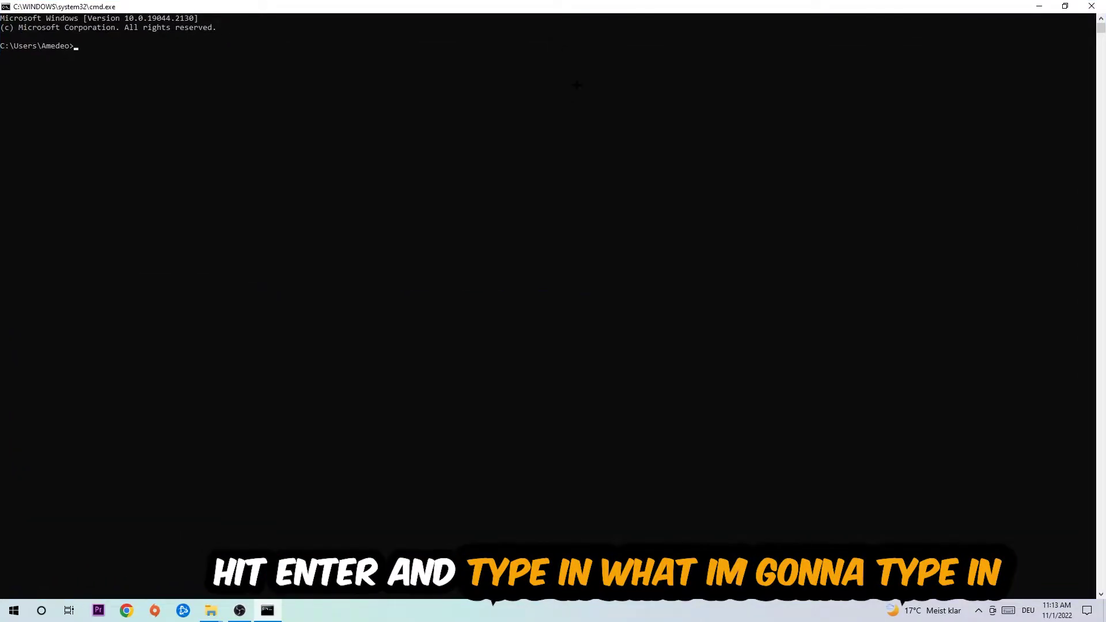
pyautogui.write('ipc')
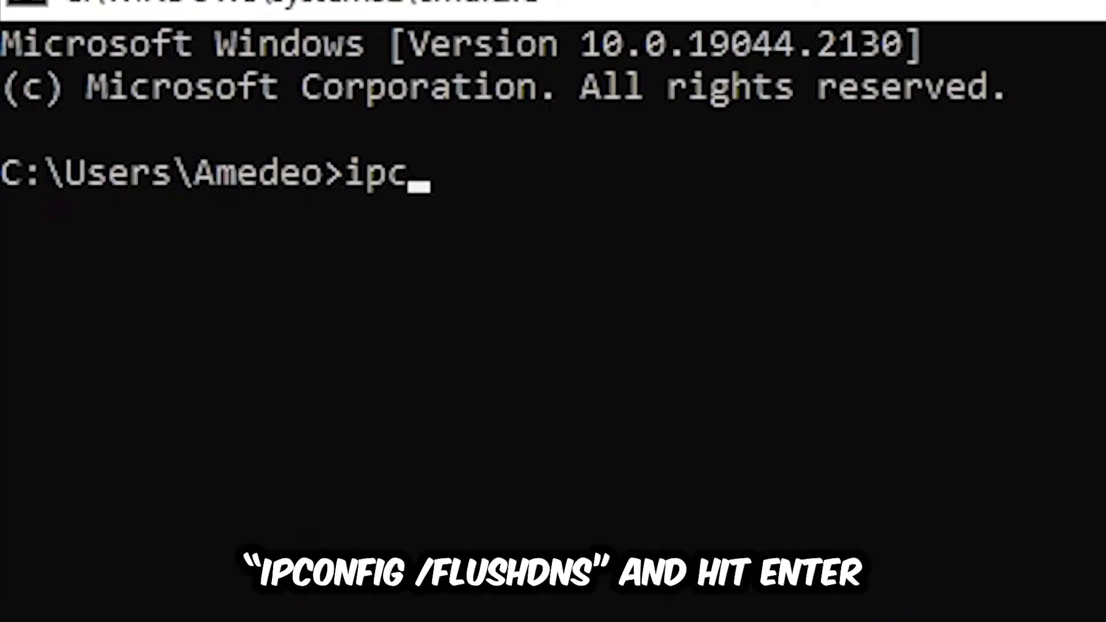
pyautogui.write('onfig /')
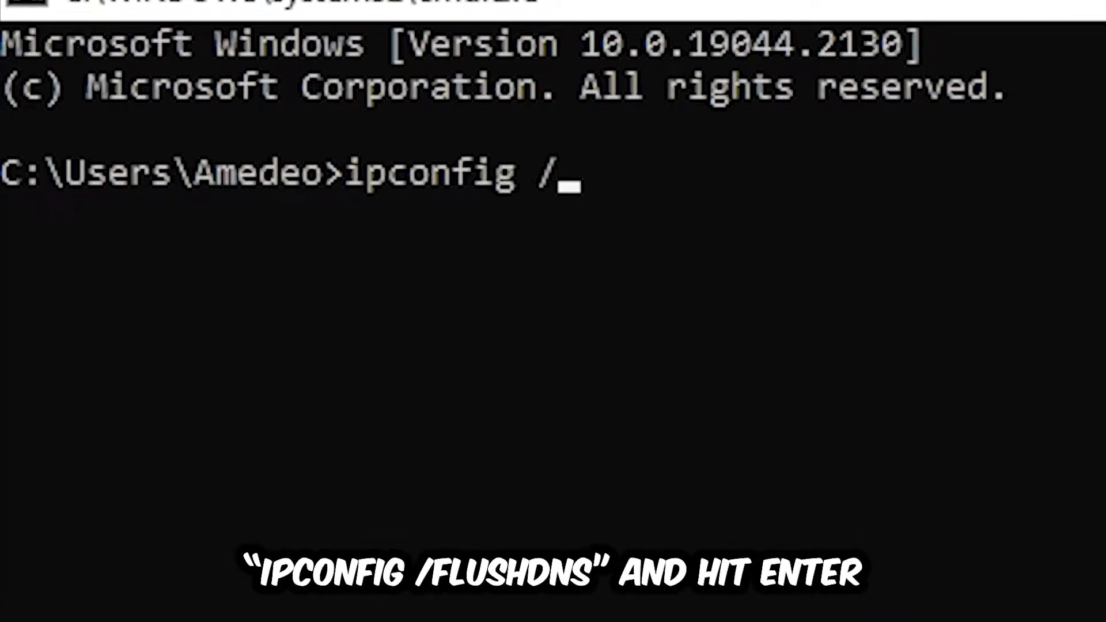
pyautogui.write('flus')
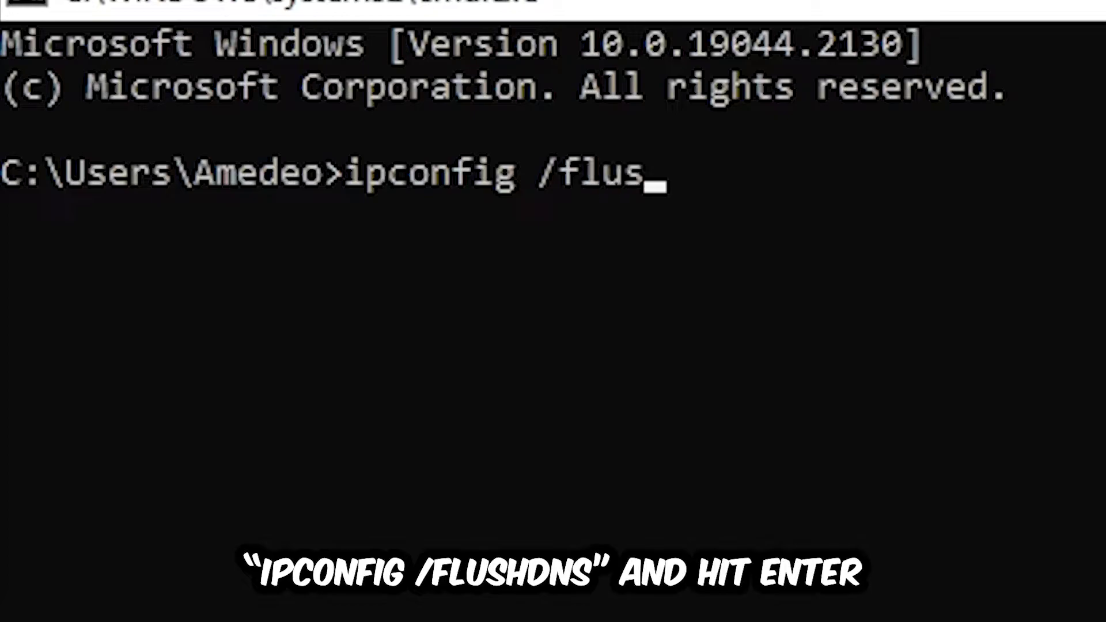
pyautogui.write('hdns')
pyautogui.press('Return')
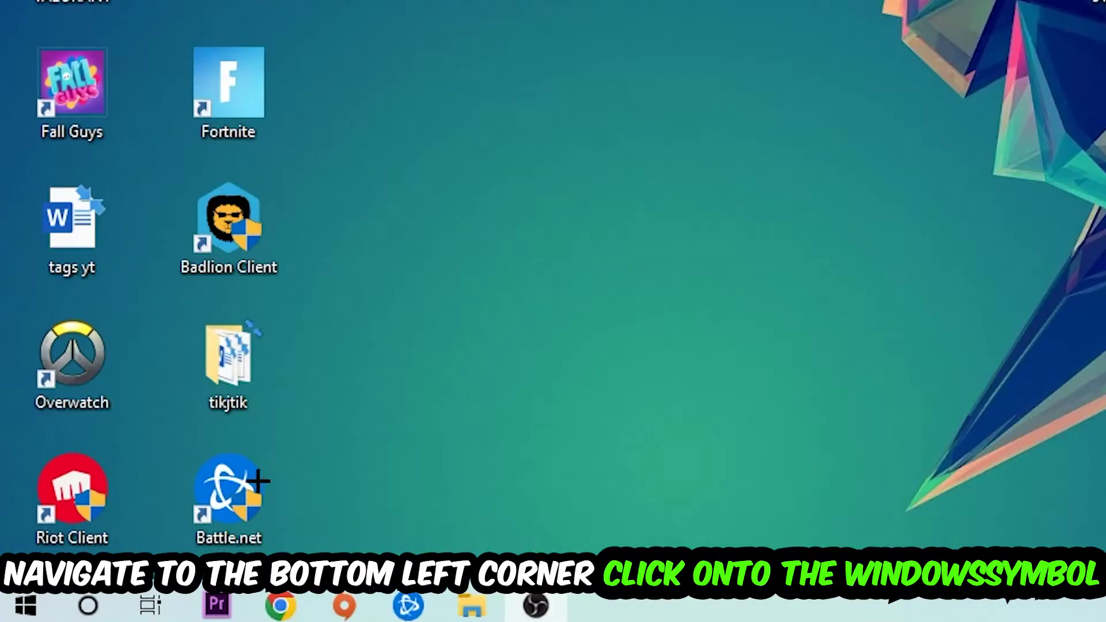
# Reach Network and Sharing Center via Start, Settings and Network & Internet status
pyautogui.click(13, 611)
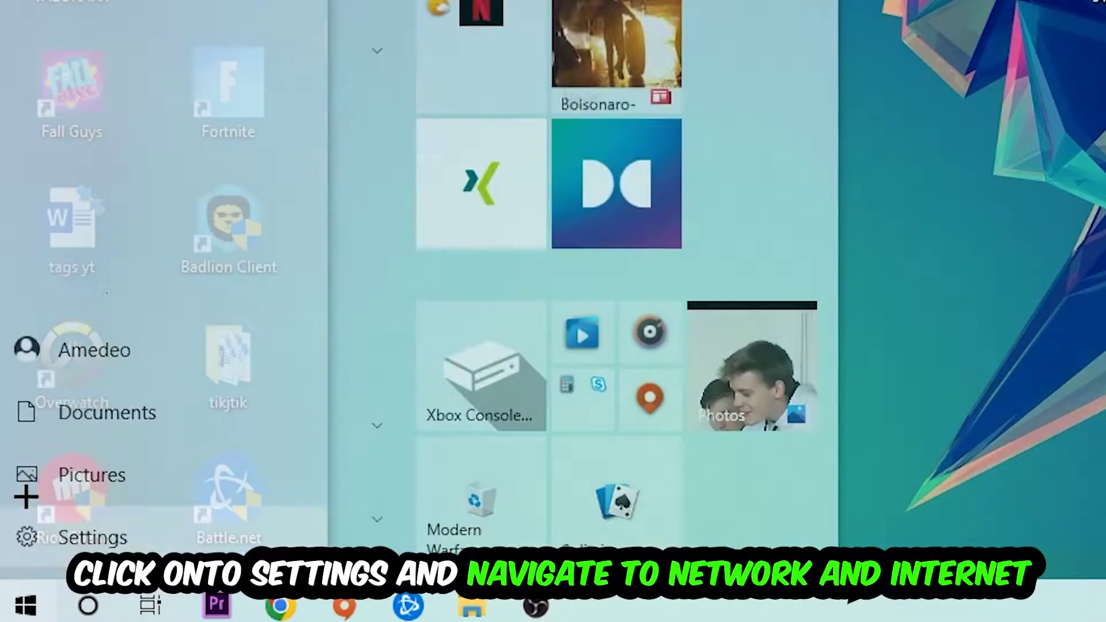
pyautogui.click(26, 491)
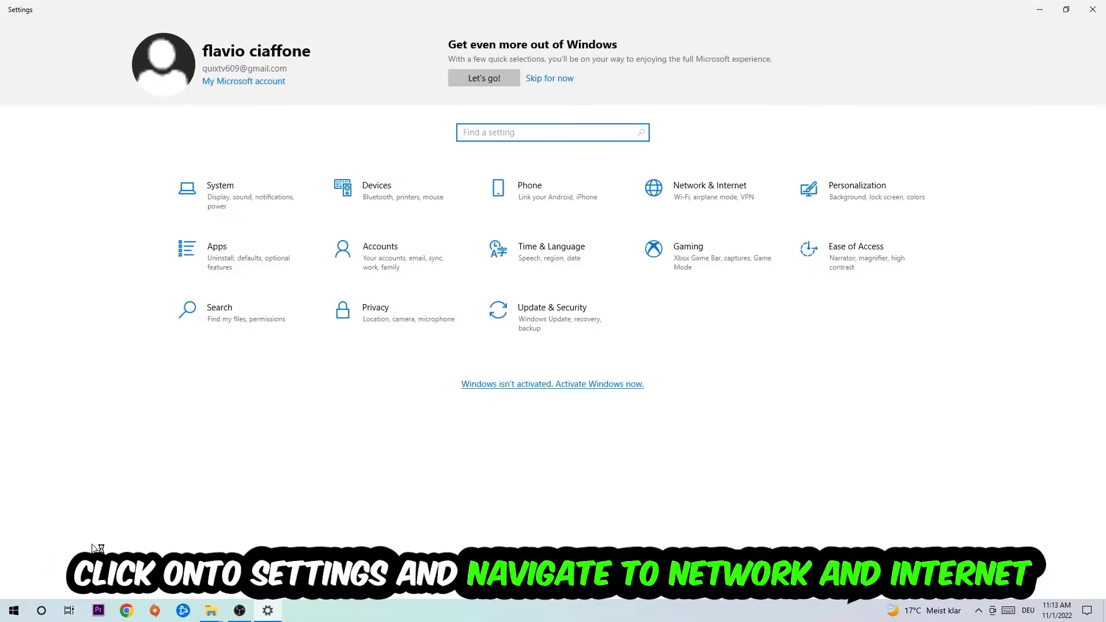
pyautogui.click(731, 185)
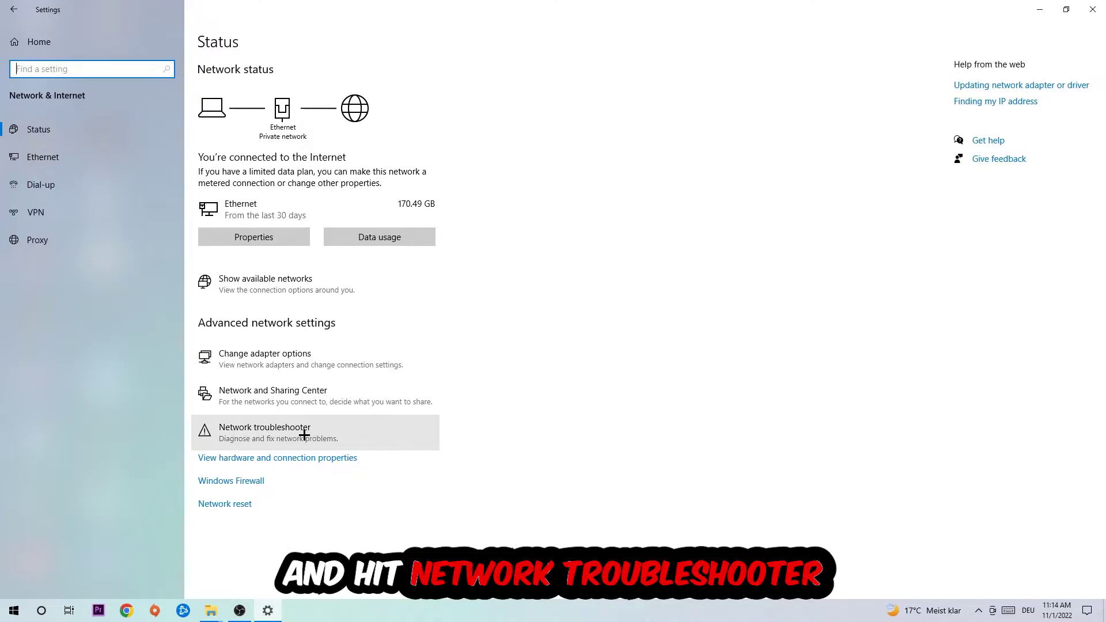
pyautogui.click(335, 395)
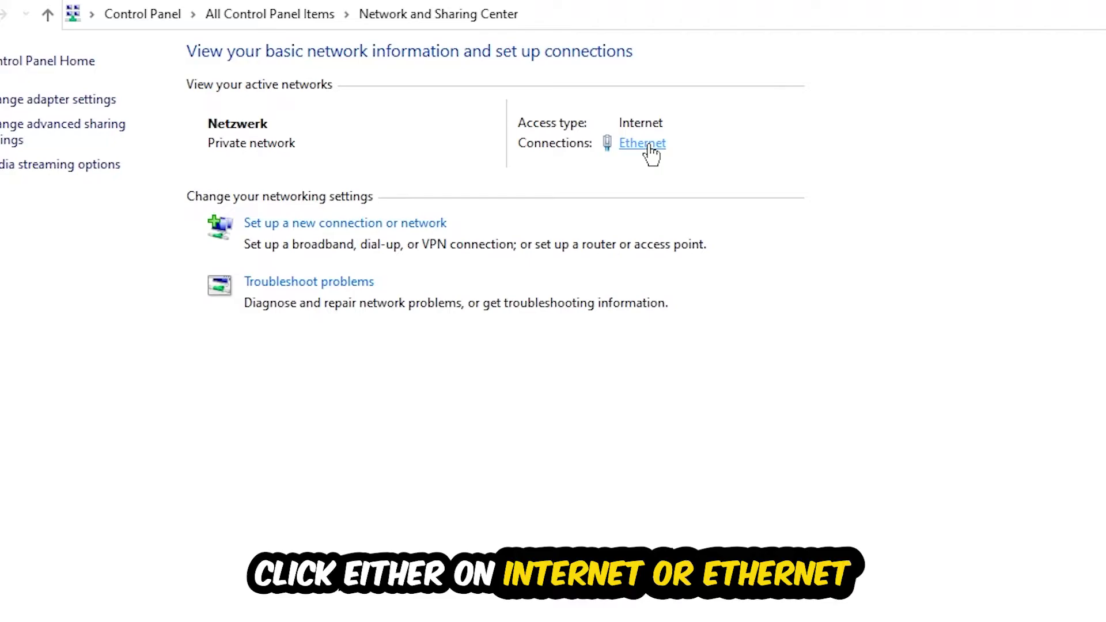
# Bring up Ethernet Status and then the Ethernet connection's Properties dialog
pyautogui.click(650, 145)
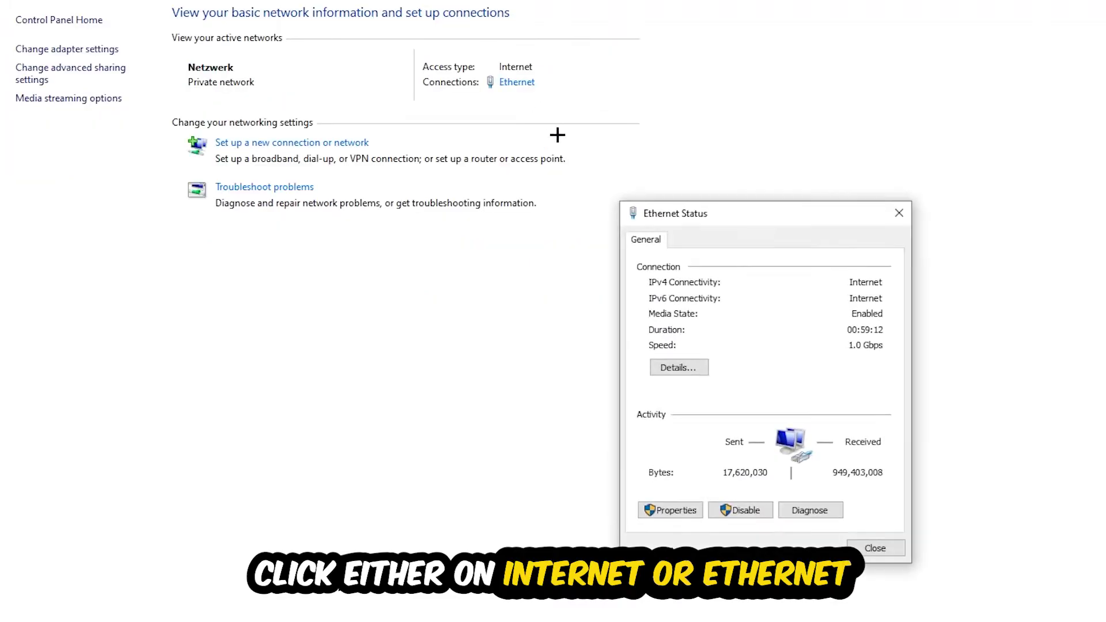
pyautogui.moveTo(662, 216); pyautogui.dragTo(518, 141)
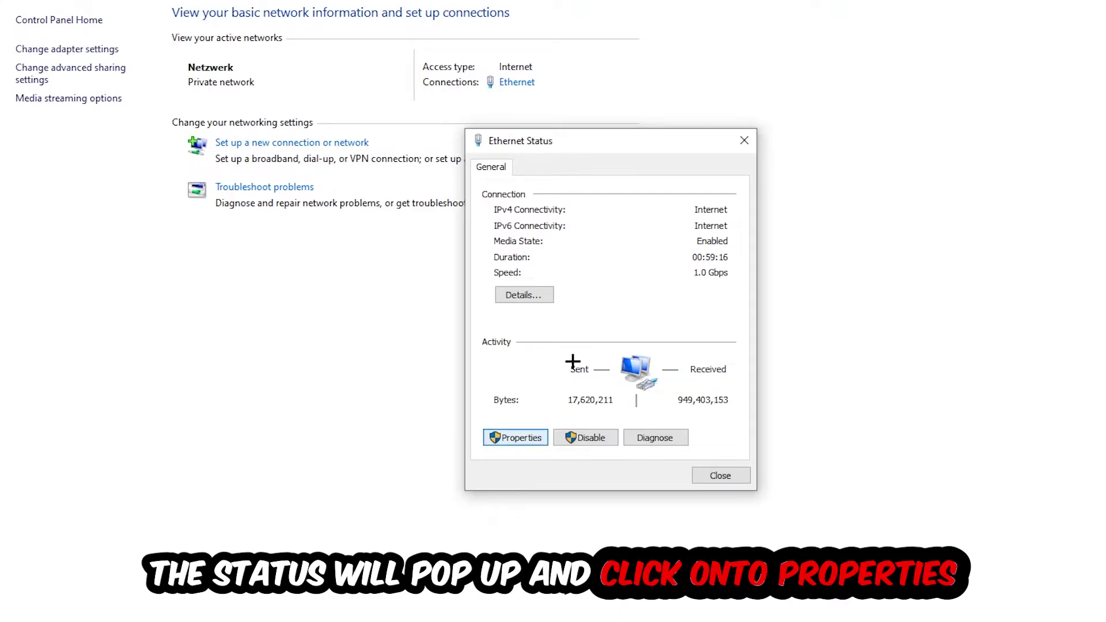
pyautogui.click(516, 437)
pyautogui.moveTo(595, 161); pyautogui.dragTo(614, 94)
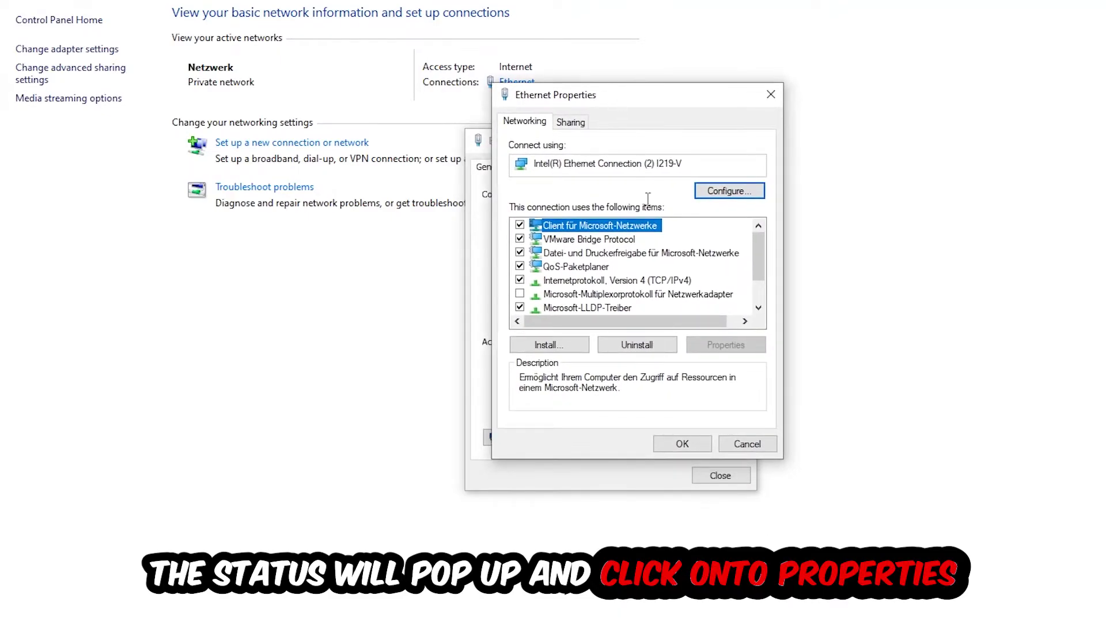
# Set IPv4 to use manually specified Google DNS server addresses and confirm
pyautogui.doubleClick(591, 280)
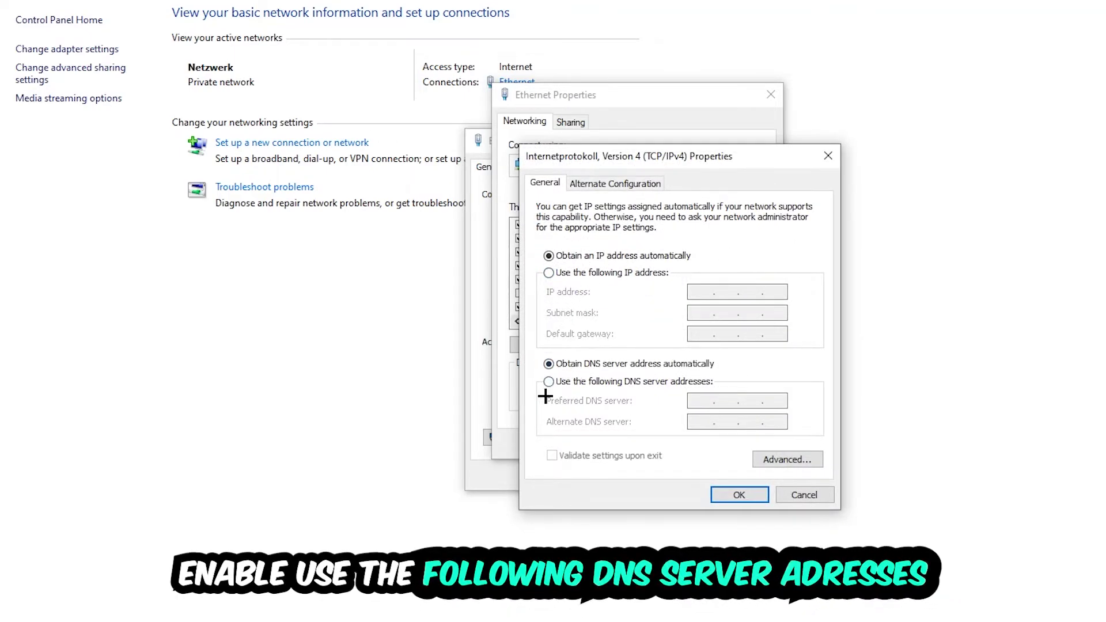
pyautogui.click(570, 383)
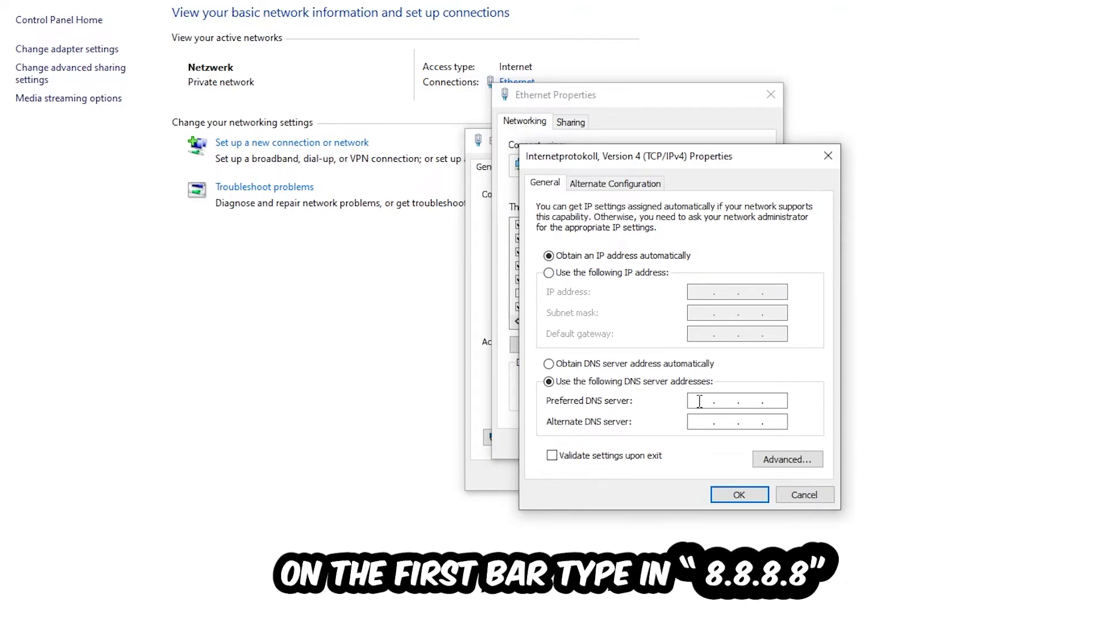
pyautogui.press('Tab')
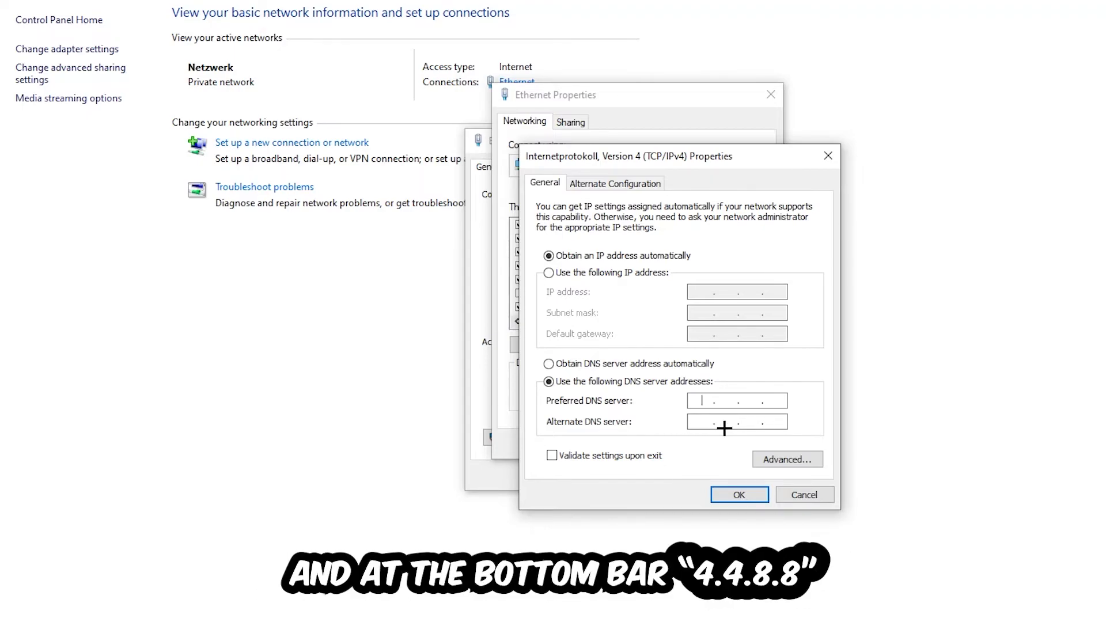
pyautogui.click(749, 500)
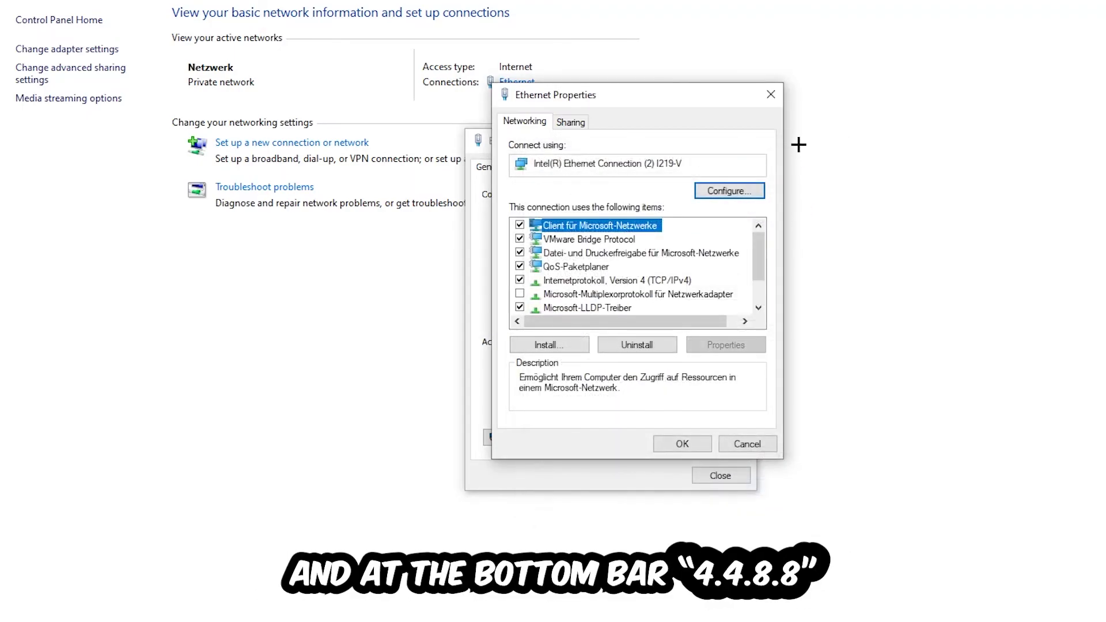
# Close the Ethernet Properties and Ethernet Status dialogs
pyautogui.click(773, 96)
pyautogui.click(745, 144)
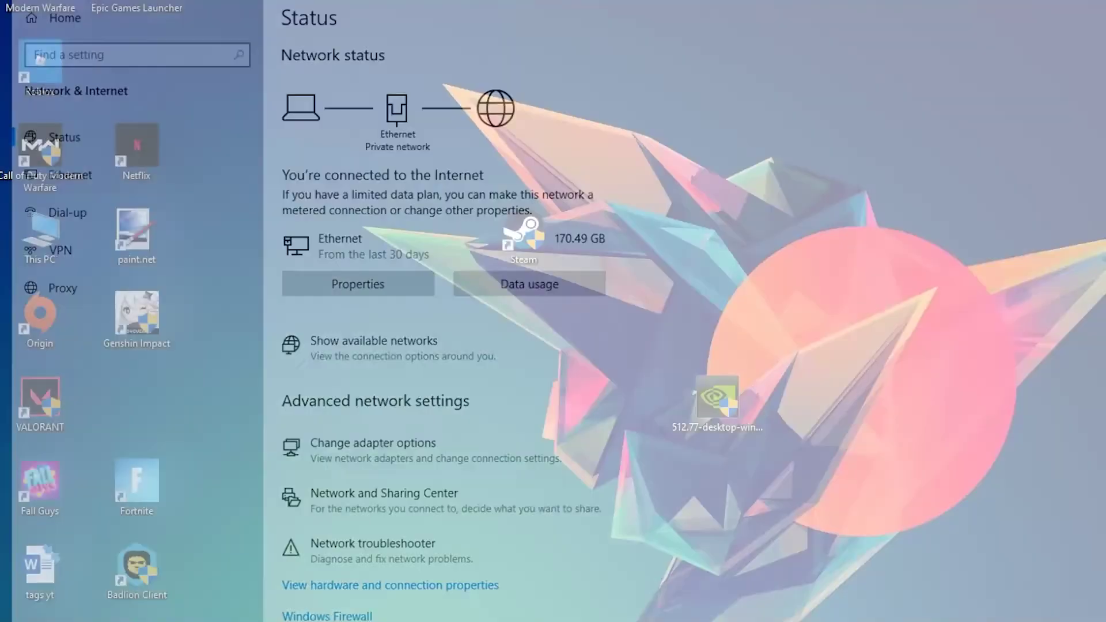